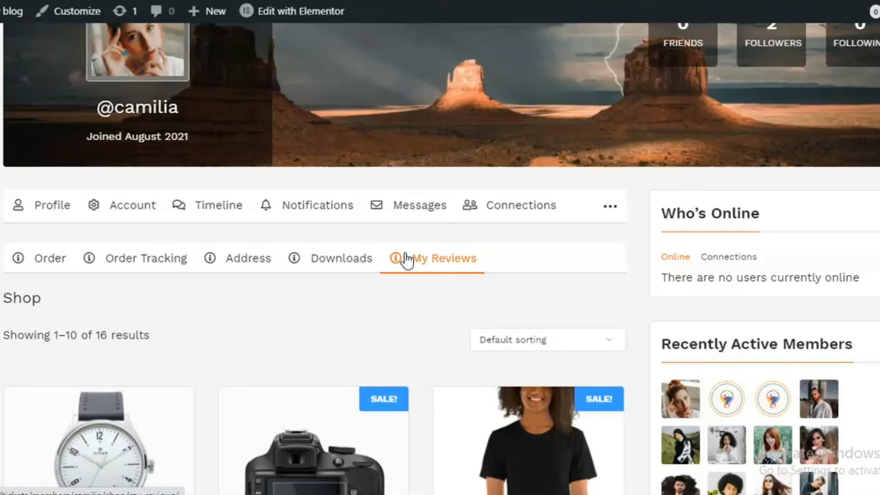
# Step: Open the BuddyWoo plugin settings from the Wbcom plugins menu in the admin sidebar
pyautogui.click(554, 282)
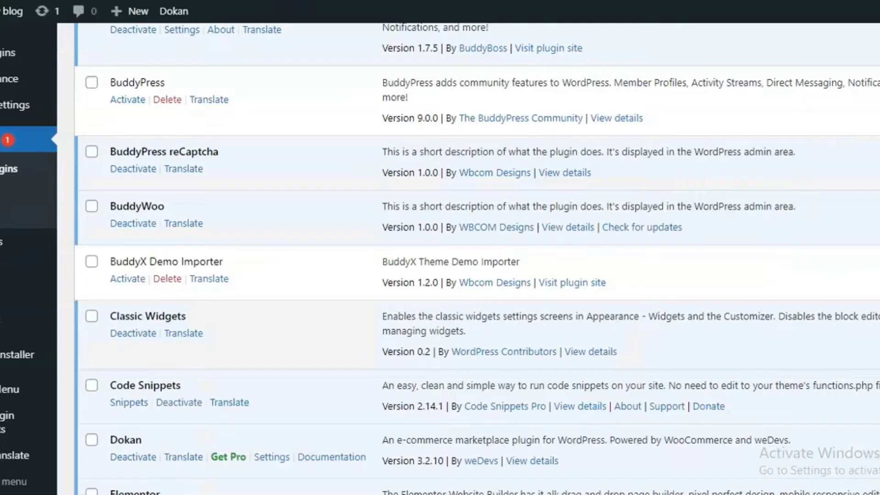
pyautogui.click(138, 321)
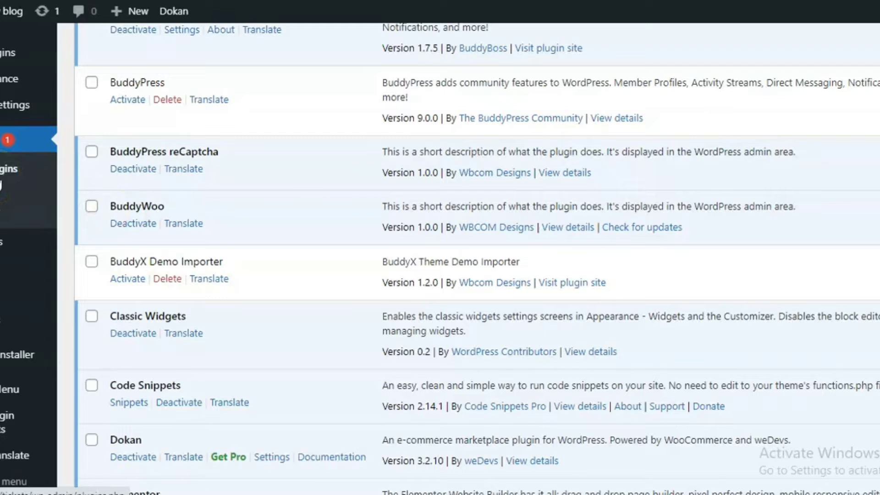
pyautogui.moveTo(18, 68)
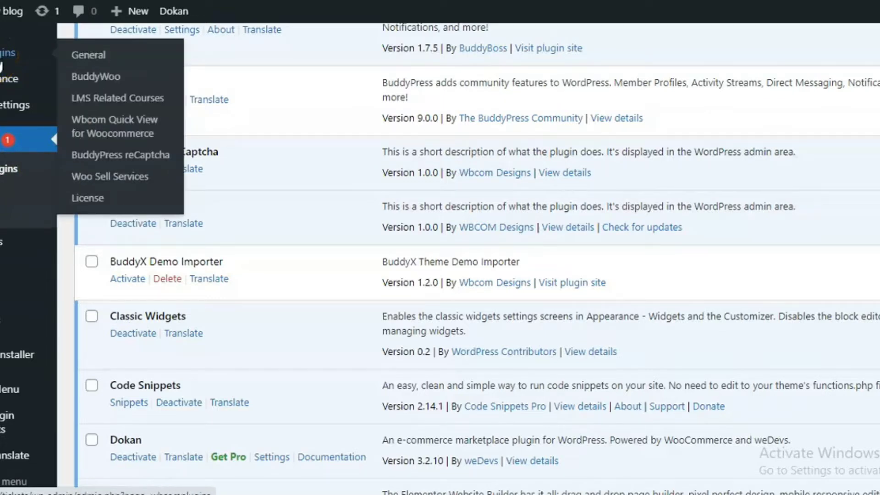
pyautogui.click(111, 77)
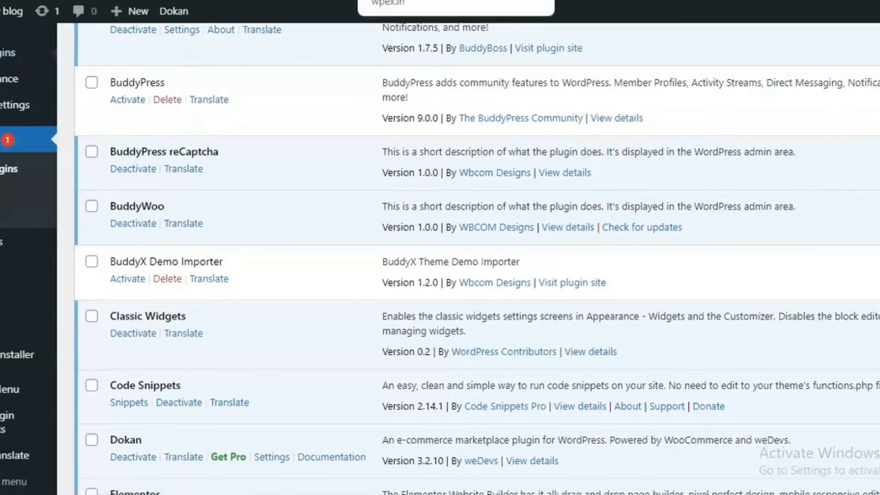
pyautogui.scroll(2, 398, 298)
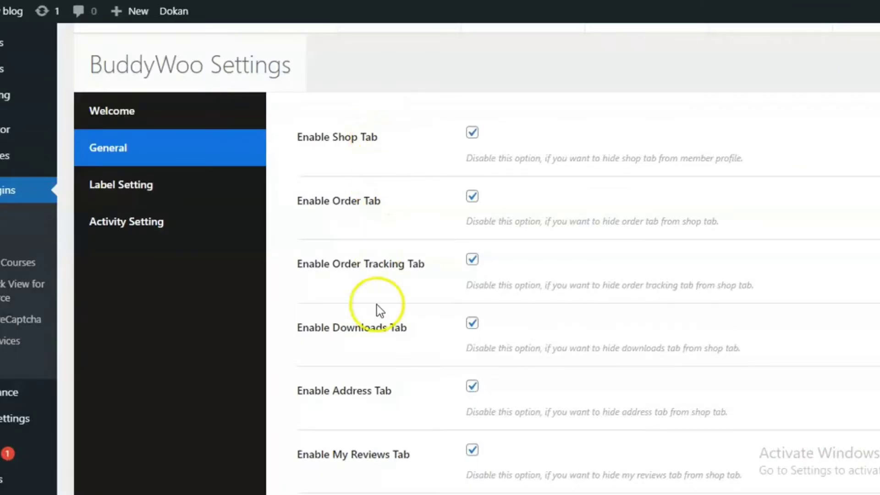
pyautogui.scroll(-2, 380, 406)
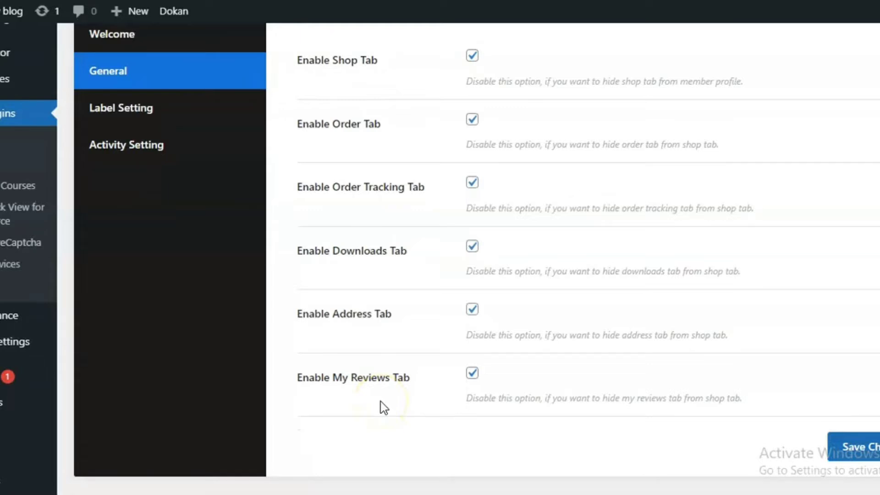
# Step: Visit the site and go to the member's profile page through the account menu
pyautogui.click(381, 402)
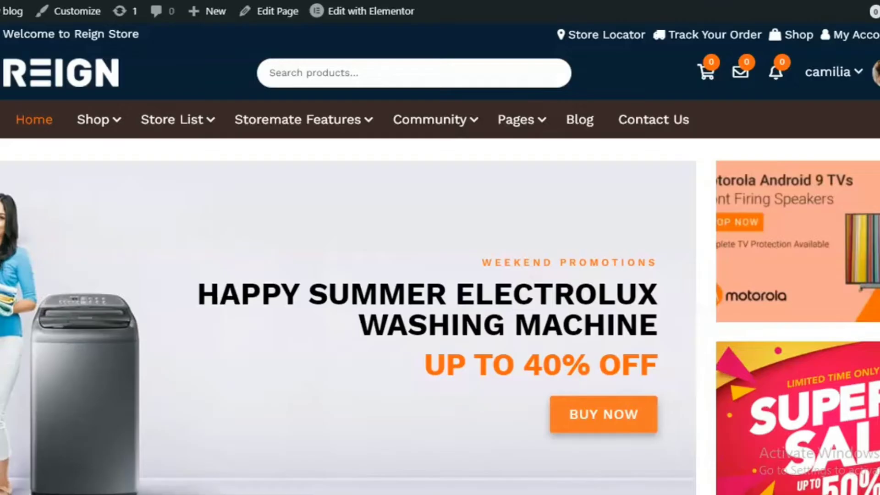
pyautogui.click(485, 9)
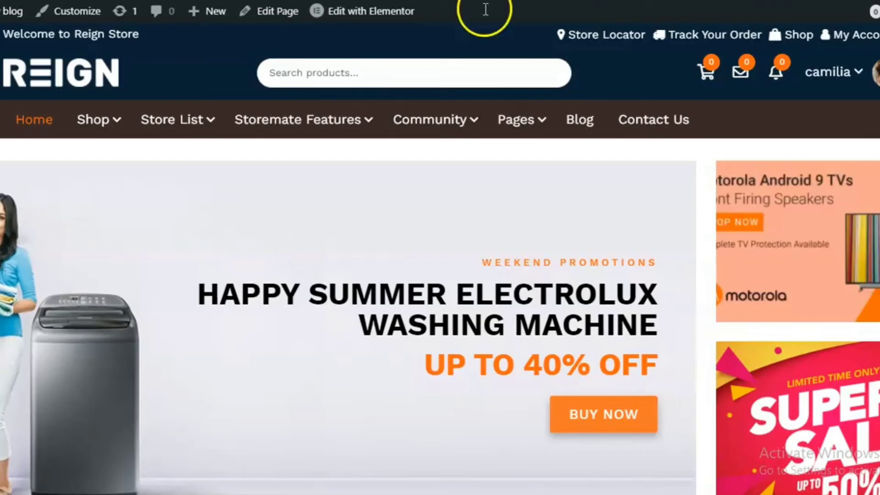
pyautogui.click(852, 82)
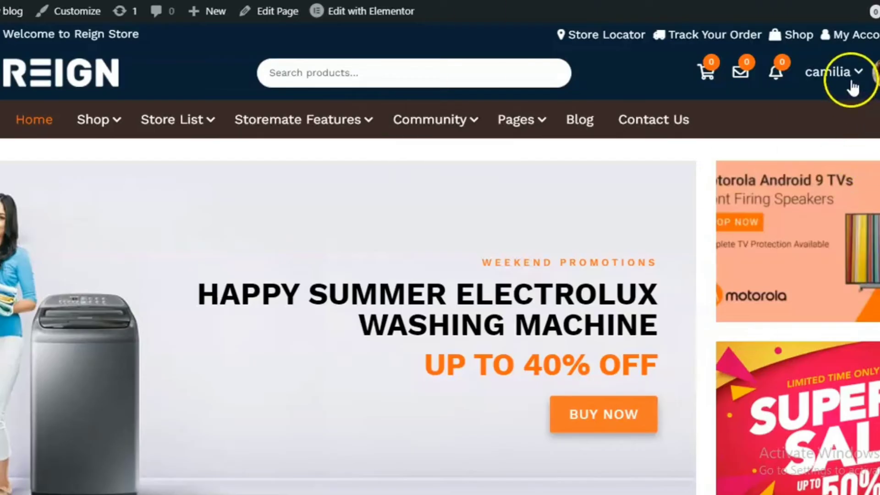
pyautogui.click(703, 272)
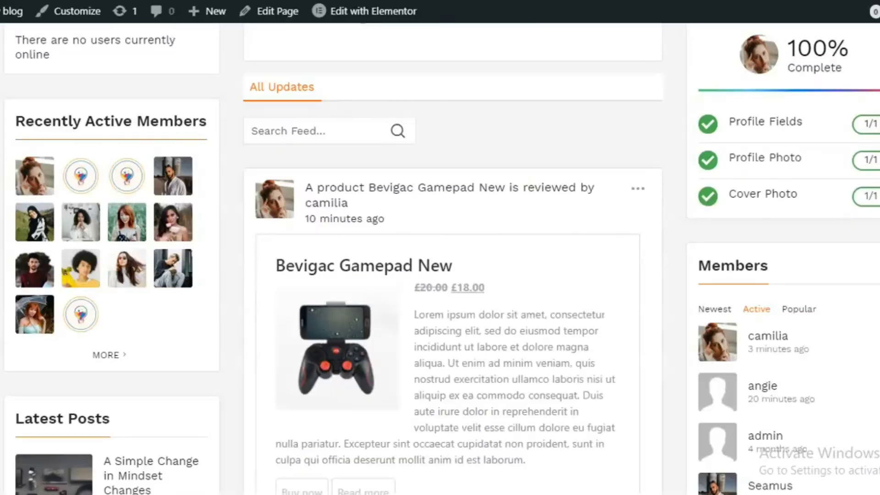
pyautogui.click(536, 197)
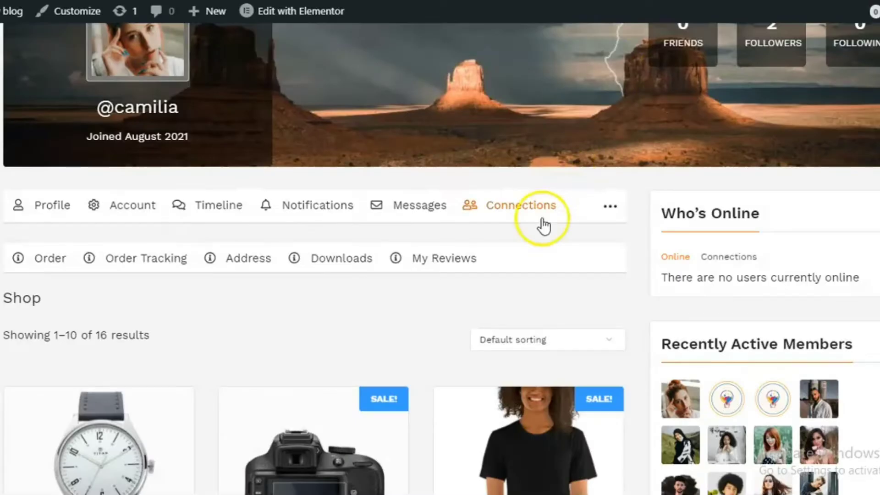
# Step: Open the profile's Shop section from the extra tabs and browse its 16 products
pyautogui.scroll(-2, 540, 222)
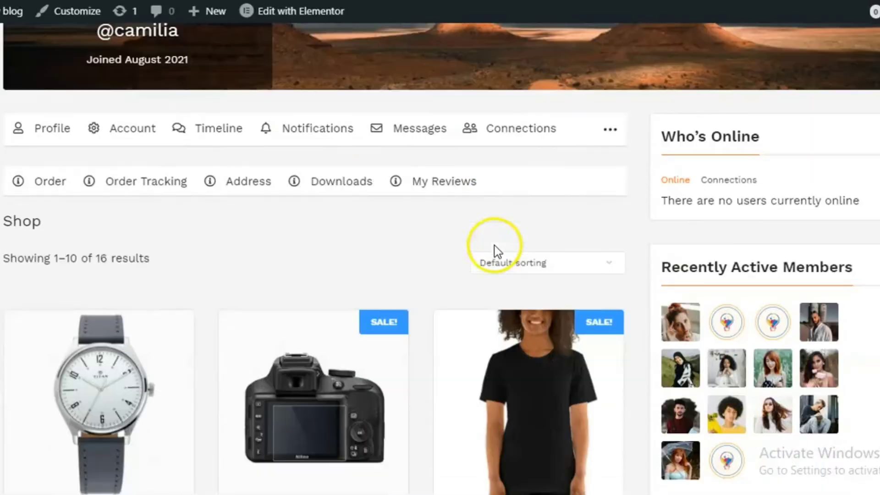
pyautogui.click(610, 130)
pyautogui.click(540, 299)
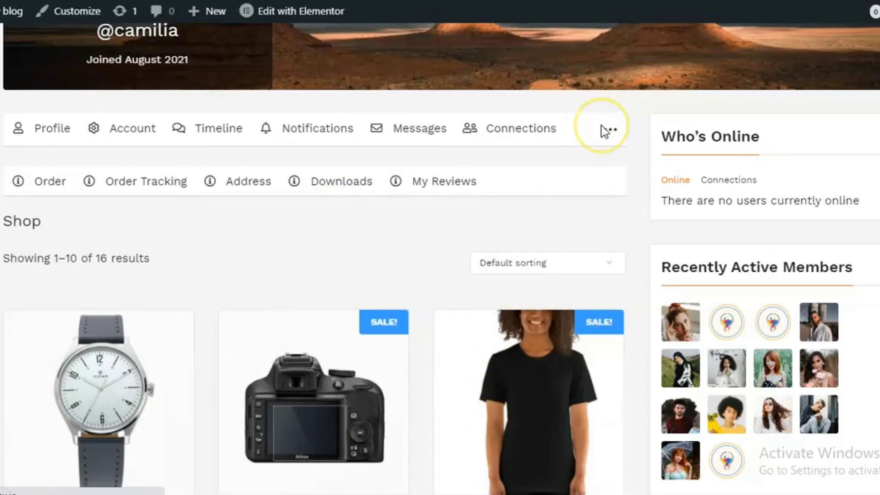
pyautogui.scroll(5, 426, 175)
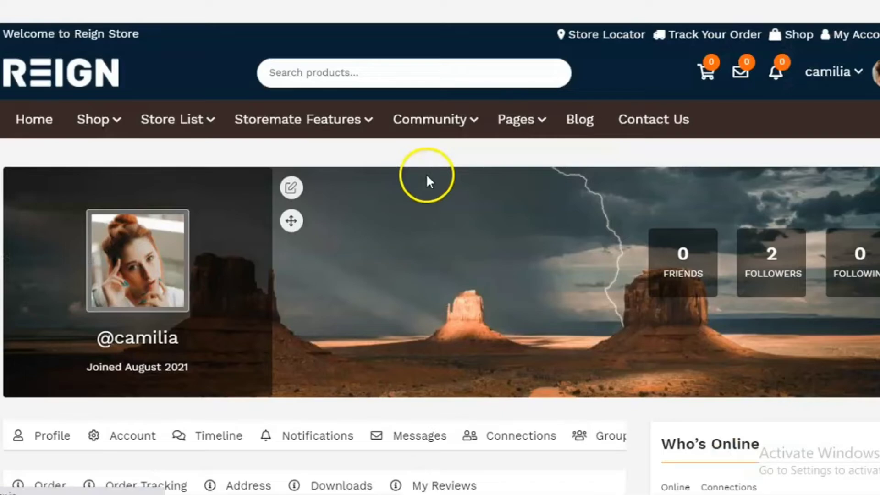
pyautogui.scroll(-5, 425, 173)
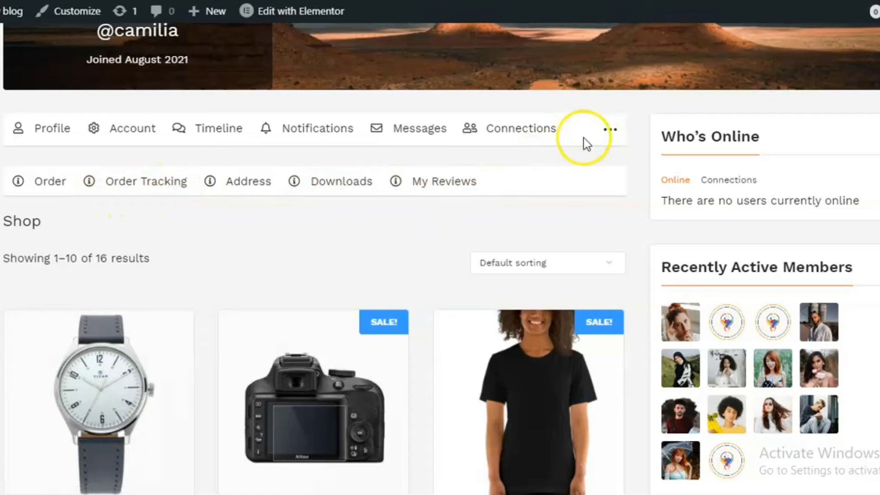
pyautogui.scroll(-5, 420, 206)
pyautogui.scroll(5, 387, 380)
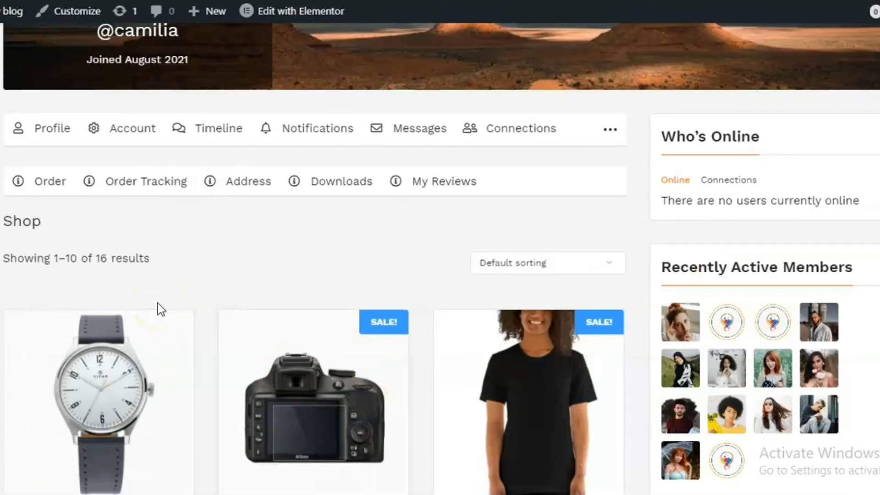
# Step: Review the member's Order and Address shop sub-tabs
pyautogui.click(42, 183)
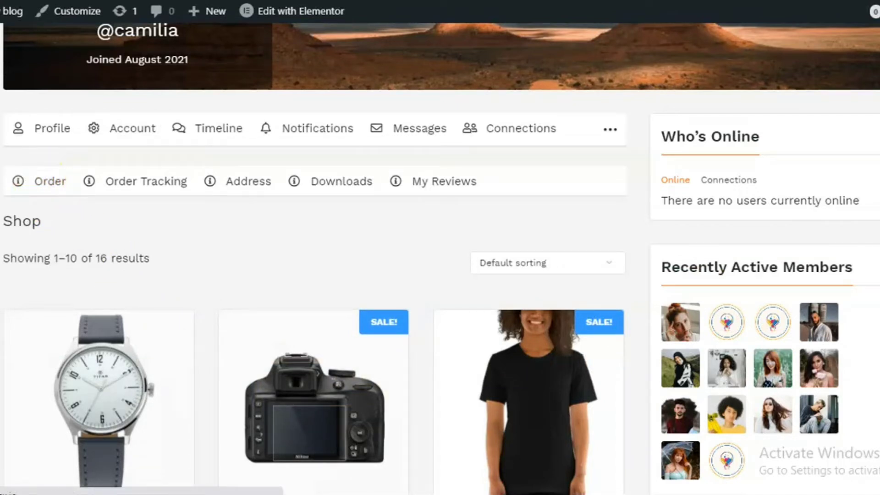
pyautogui.scroll(-8, 311, 275)
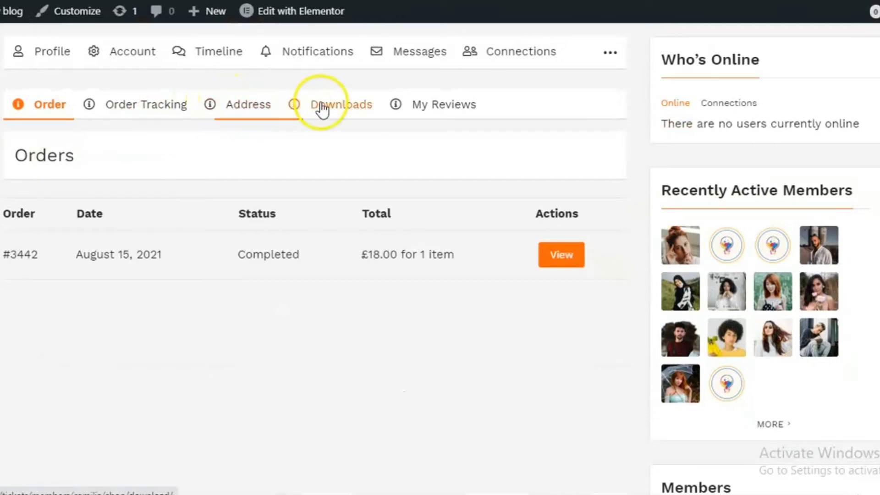
pyautogui.click(240, 110)
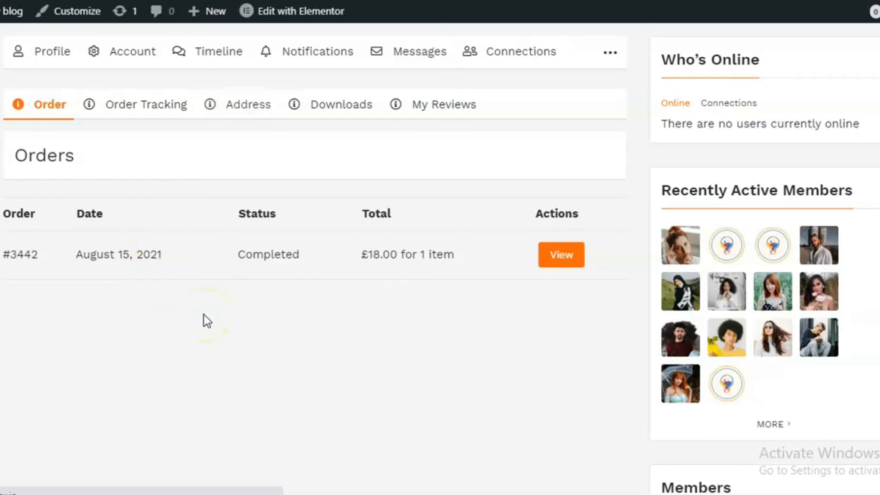
pyautogui.scroll(-10, 153, 338)
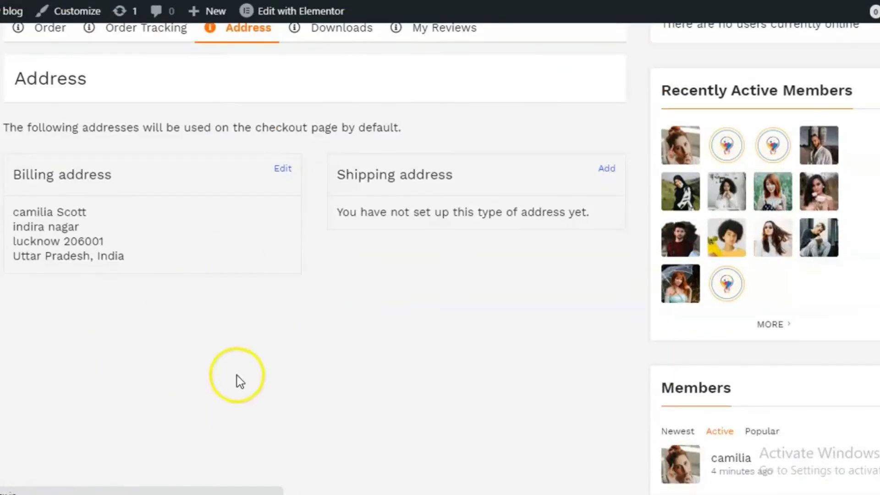
pyautogui.scroll(5, 237, 375)
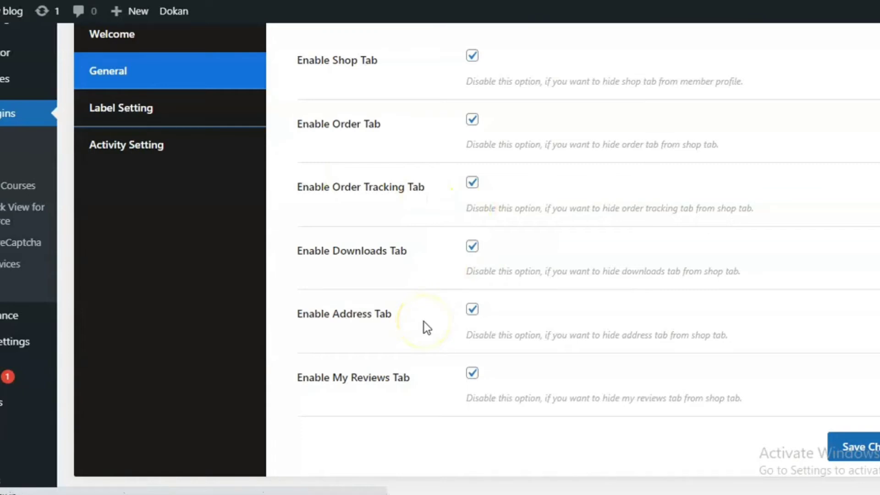
# Step: Go to the BuddyWoo Label Setting page
pyautogui.scroll(-5, 424, 323)
pyautogui.scroll(-3, 424, 328)
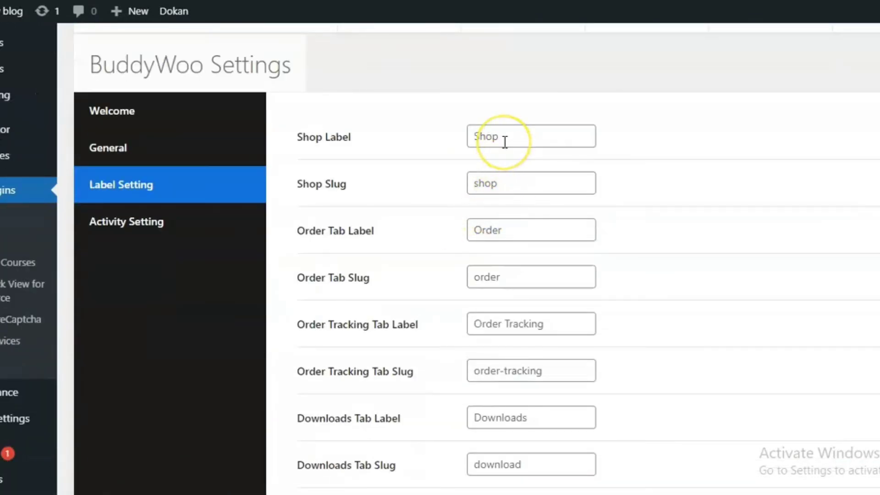
pyautogui.scroll(-3, 407, 216)
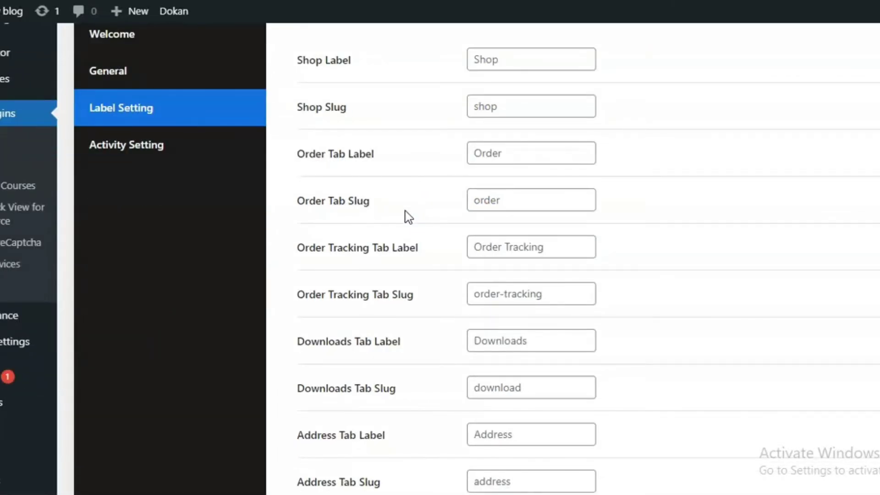
pyautogui.click(408, 268)
pyautogui.scroll(3, 407, 269)
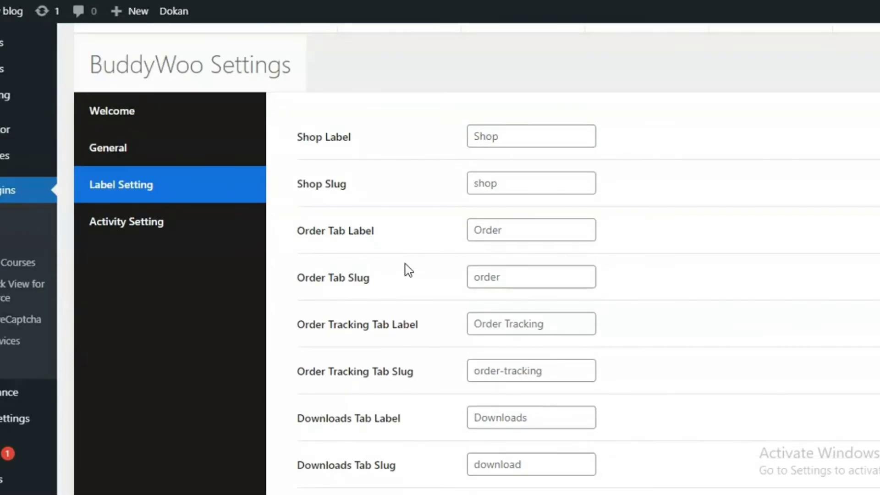
# Step: Change the Shop Label field to 'my store'
pyautogui.click(507, 129)
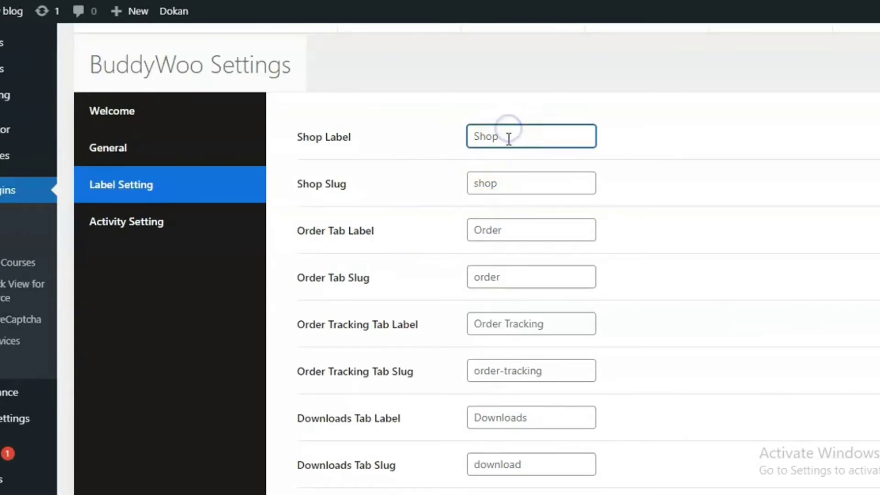
pyautogui.write('store')
pyautogui.press('Left')
pyautogui.press('Left')
pyautogui.press('Left')
pyautogui.press('Left')
pyautogui.press('Left')
pyautogui.write('my')
pyautogui.click(647, 159)
pyautogui.scroll(-5, 647, 159)
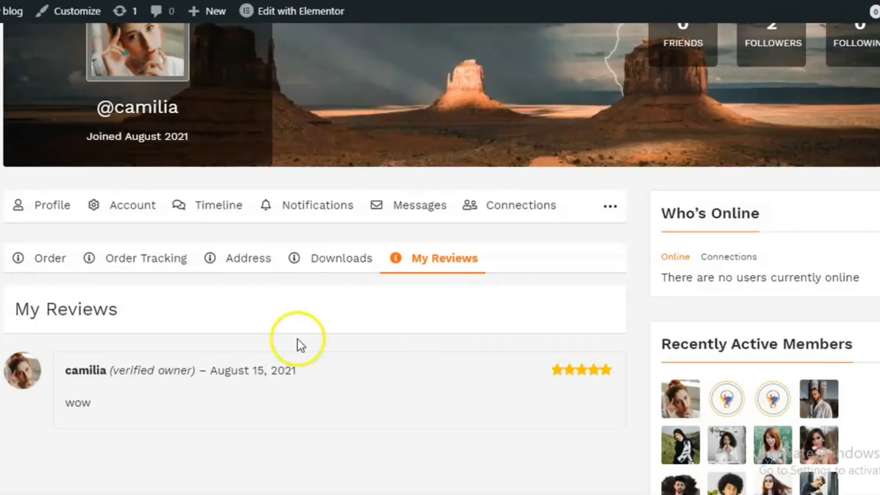
# Step: Reload the member profile and open the renamed 'my store' tab from the extra tabs
pyautogui.rightClick(595, 245)
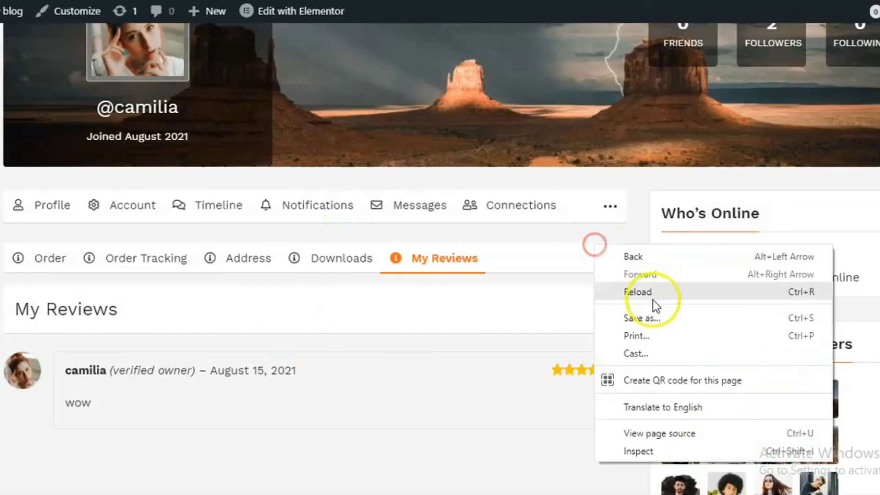
pyautogui.click(652, 298)
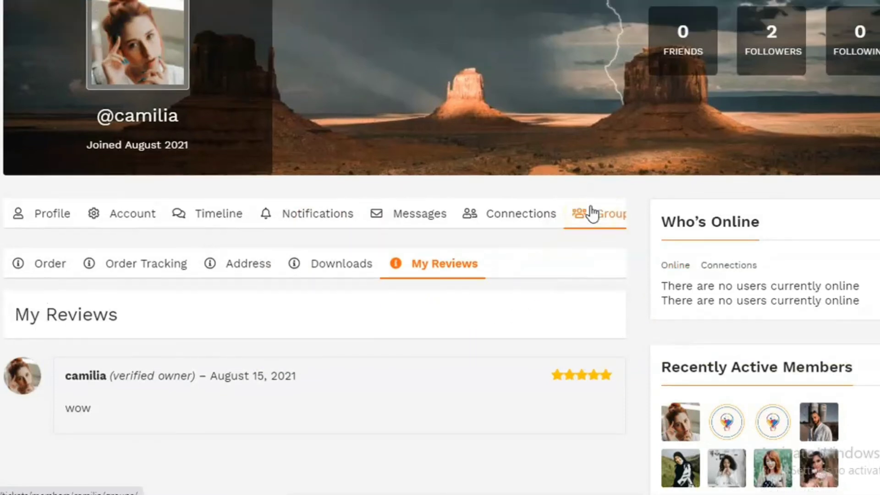
pyautogui.click(607, 221)
pyautogui.click(608, 219)
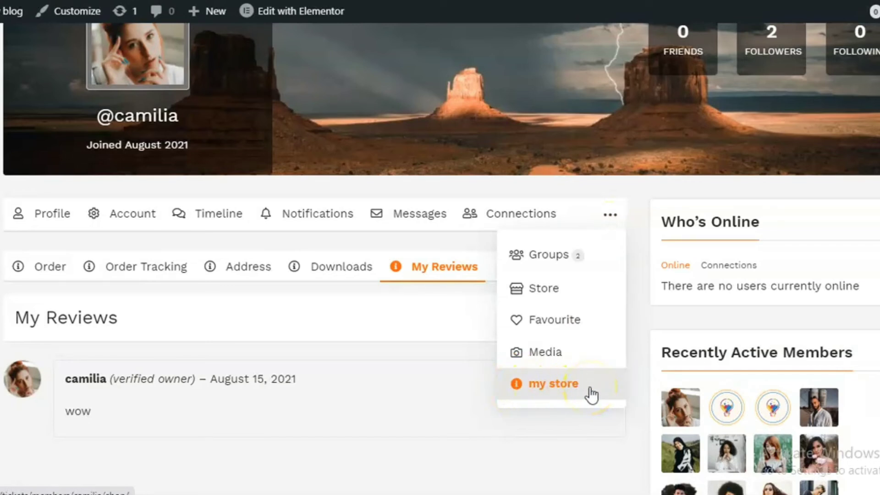
pyautogui.click(568, 392)
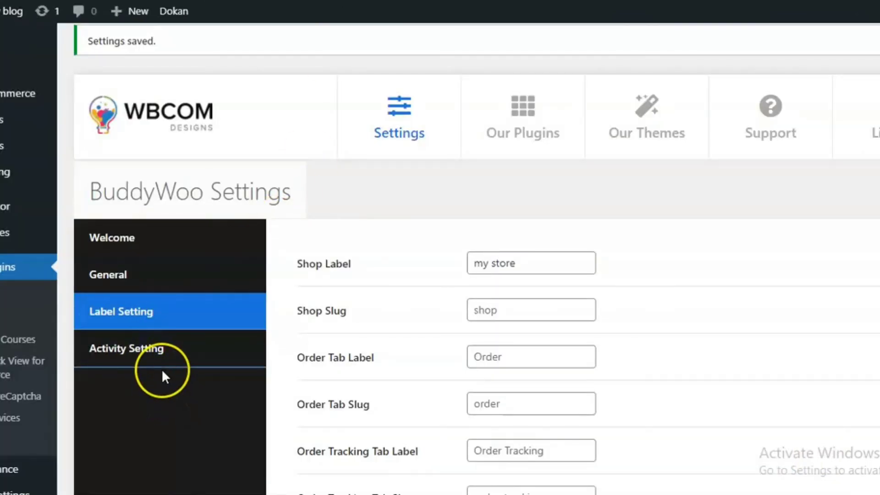
# Step: Show BuddyWoo Activity Setting with new-product and add-review activity options enabled
pyautogui.click(162, 367)
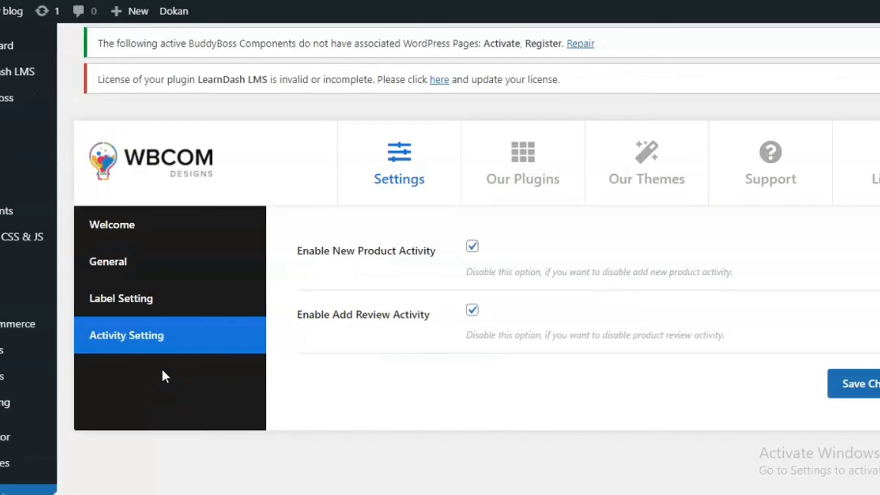
pyautogui.scroll(-5, 372, 389)
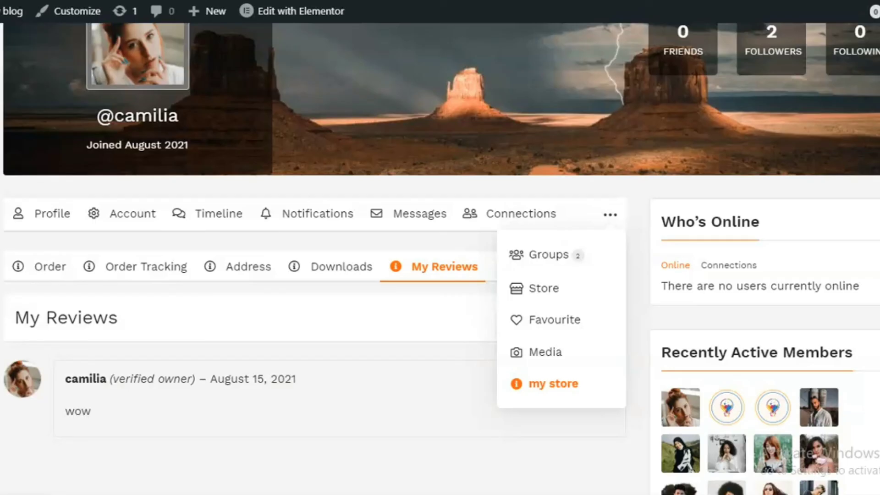
# Step: Close the extra tabs list and scroll to the Bevigac Gamepad New review activity rated 5.00
pyautogui.click(418, 305)
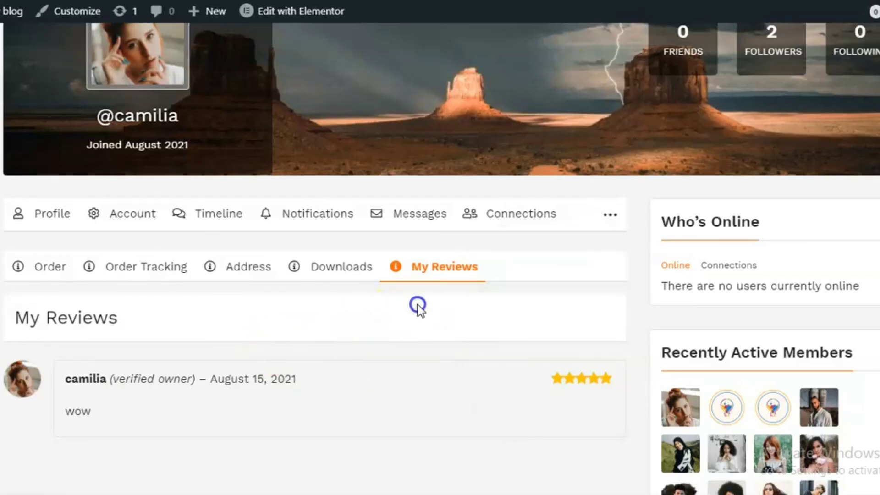
pyautogui.scroll(-4, 181, 369)
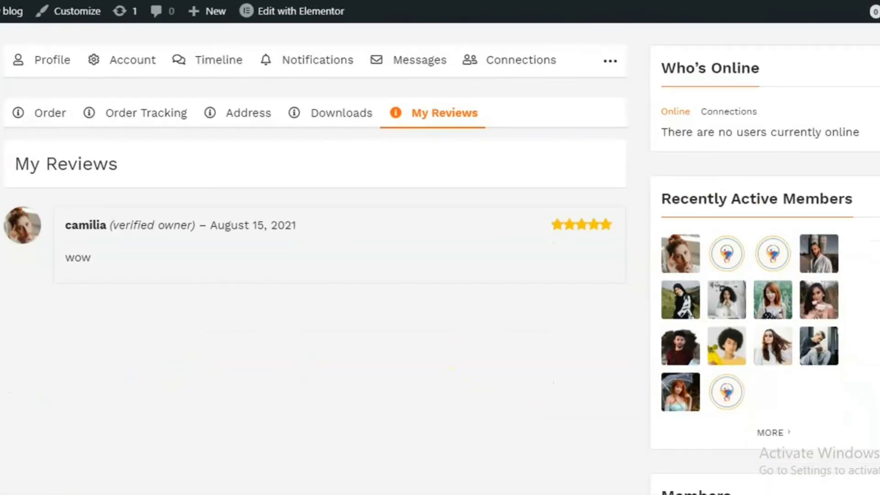
pyautogui.scroll(10, 309, 303)
pyautogui.moveTo(247, 119)
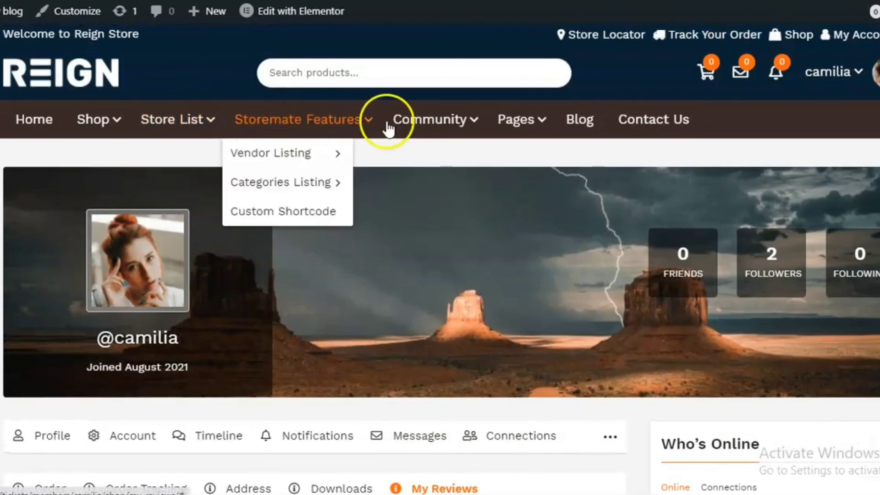
pyautogui.scroll(-8, 381, 381)
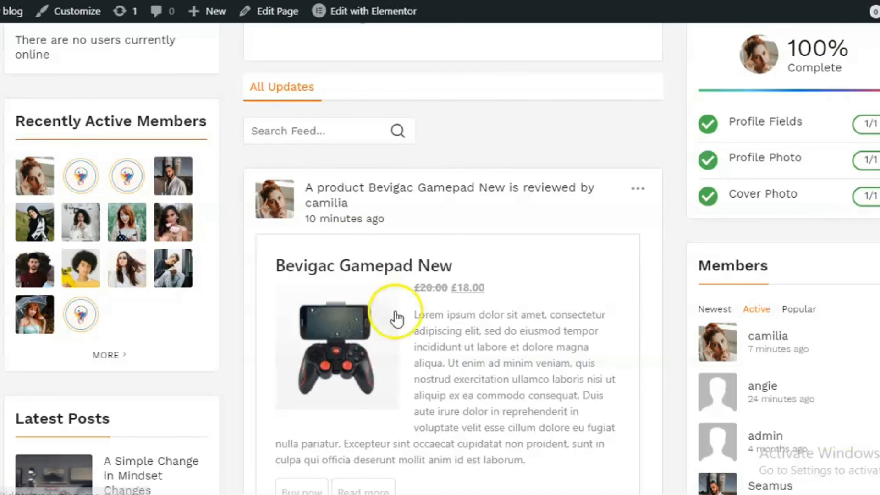
pyautogui.scroll(-2, 364, 212)
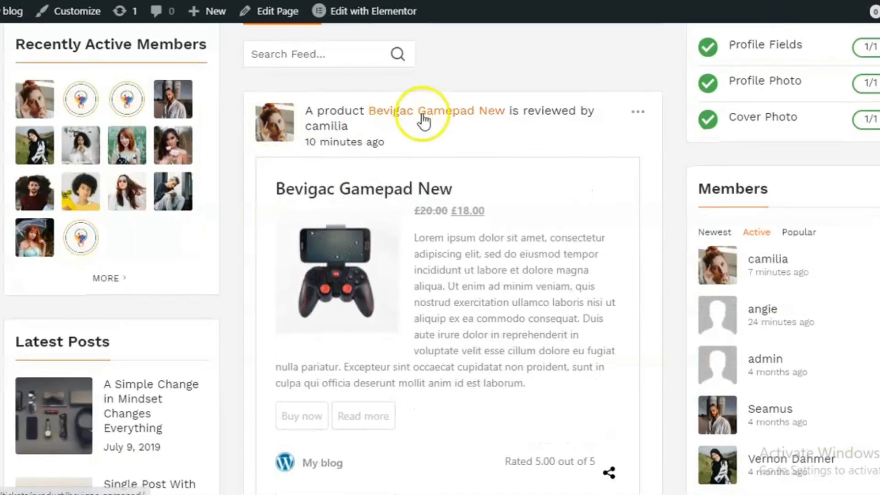